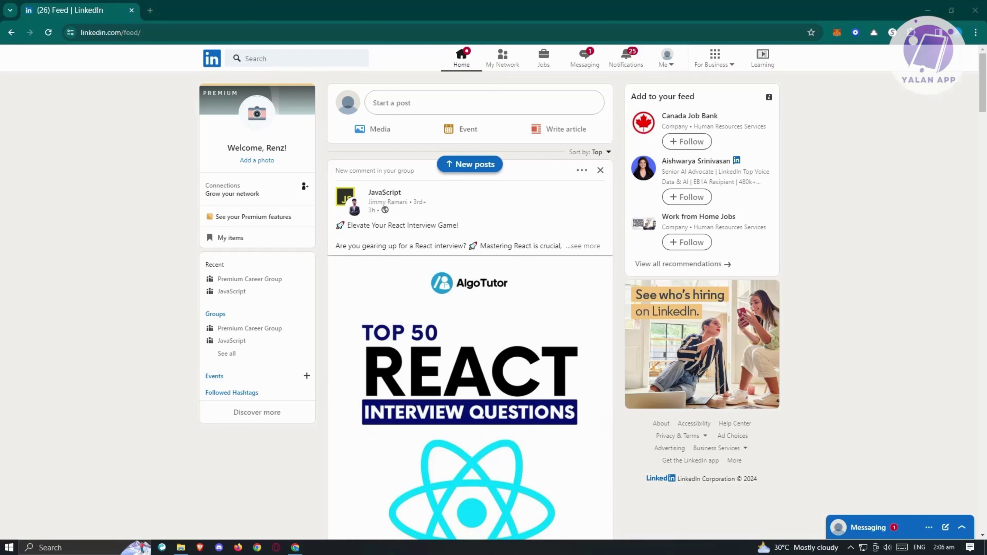
Open your own profile from the Me menu and expand Core under Add profile section.
left_click(670, 68)
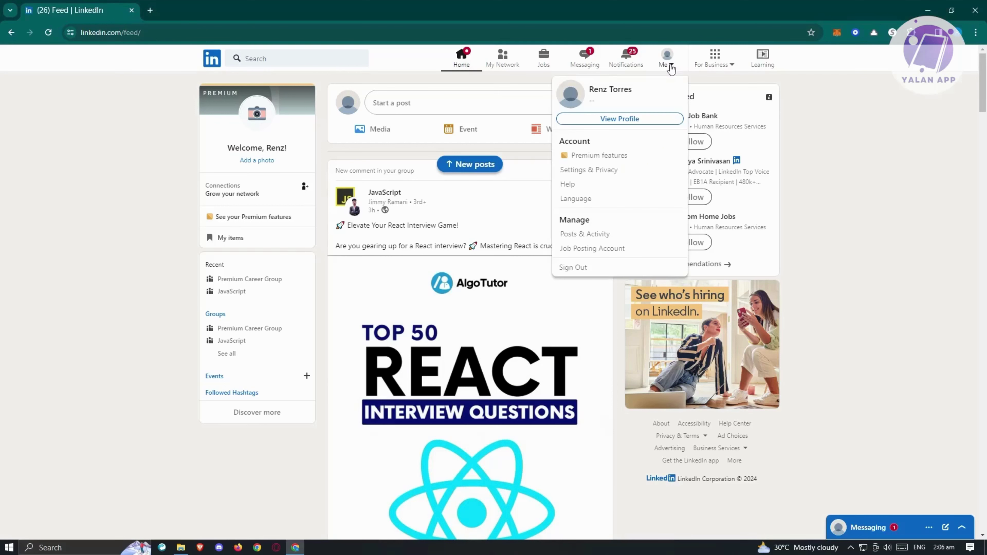
left_click(648, 123)
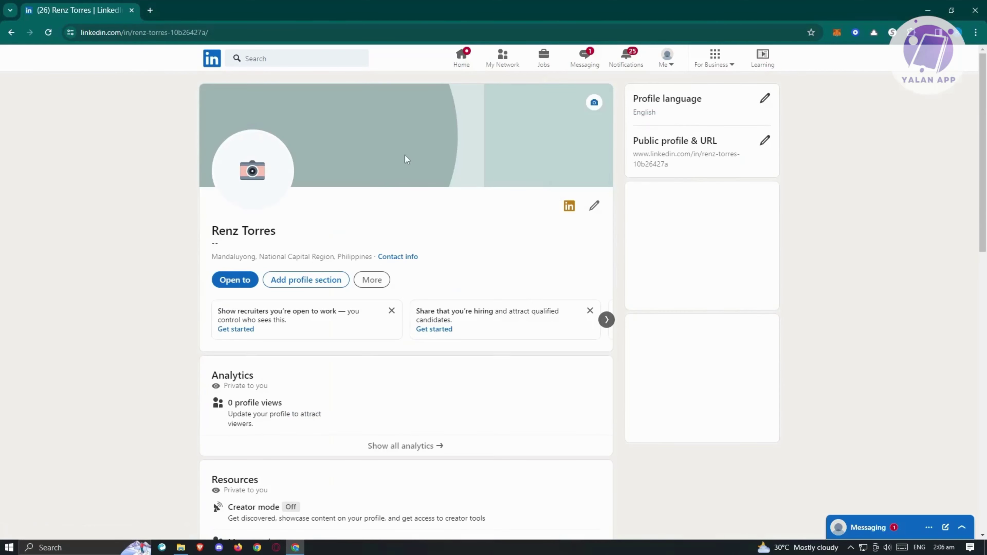
scroll(502, 323, "down", 5)
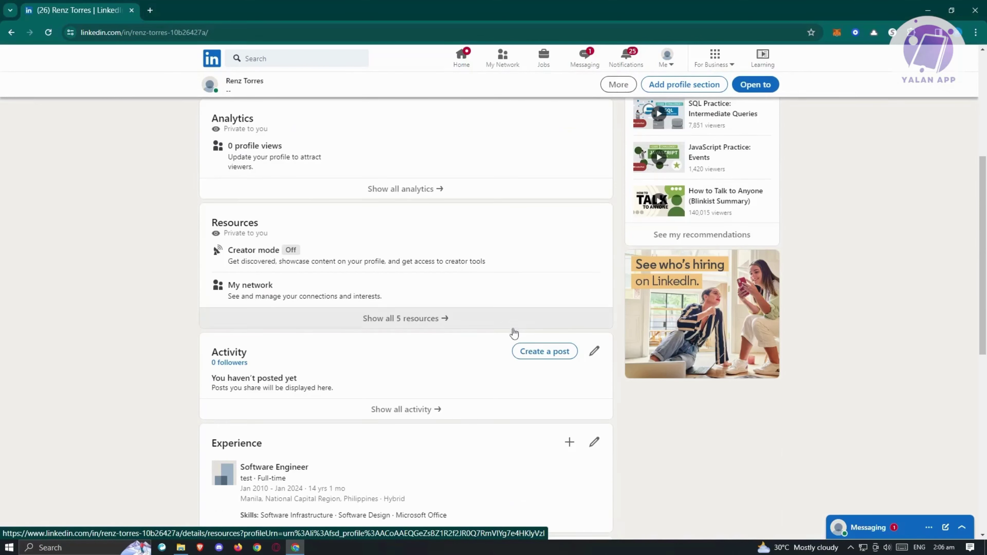
scroll(514, 330, "down", 3)
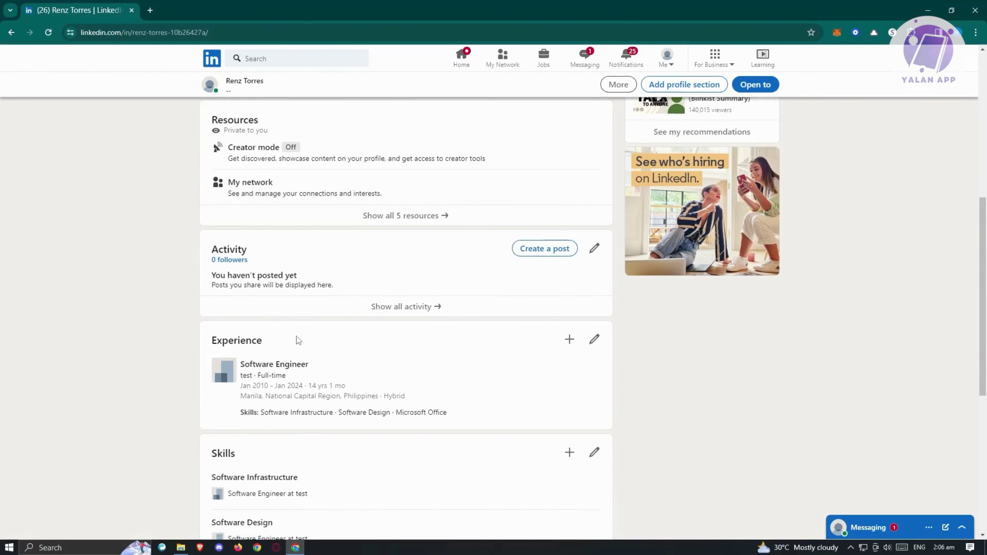
scroll(297, 336, "up", 10)
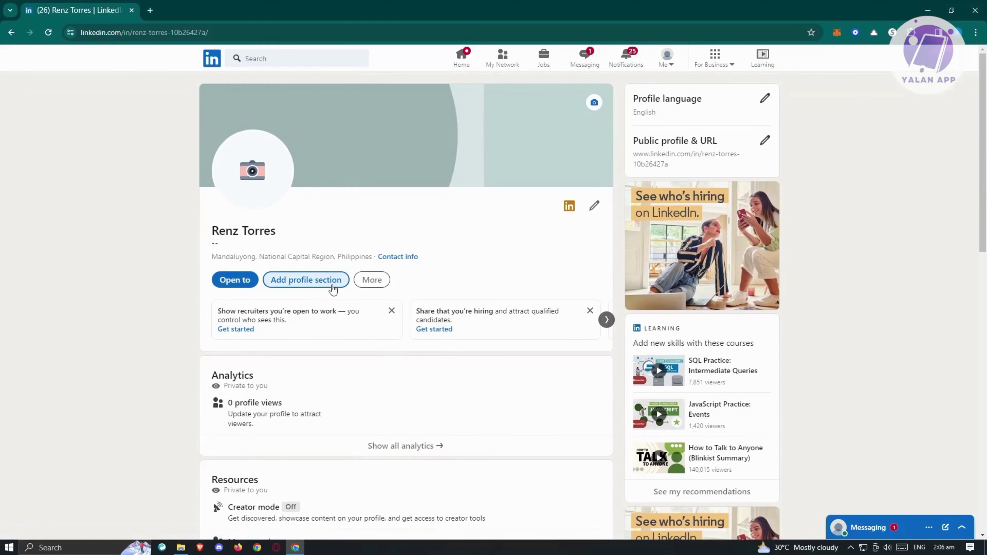
left_click(314, 280)
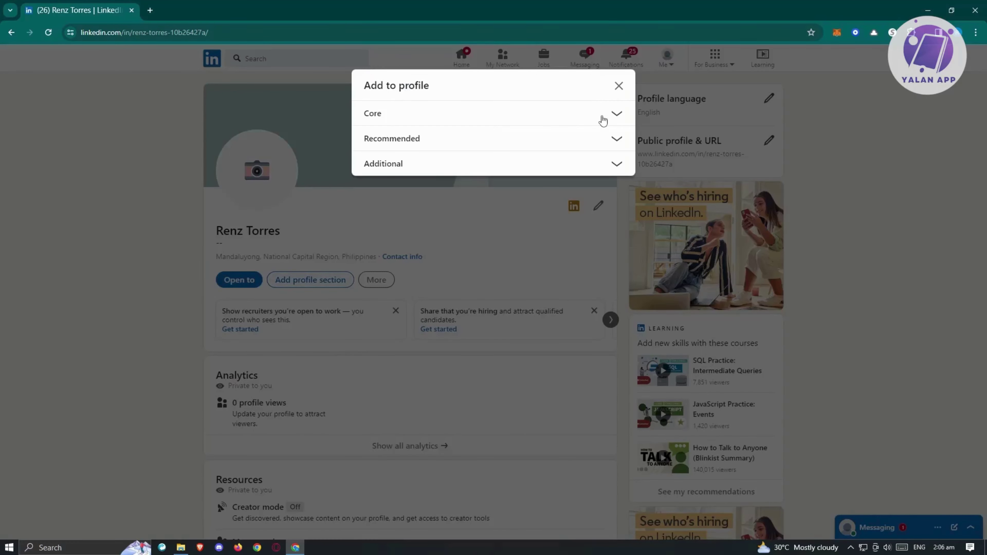
left_click(616, 115)
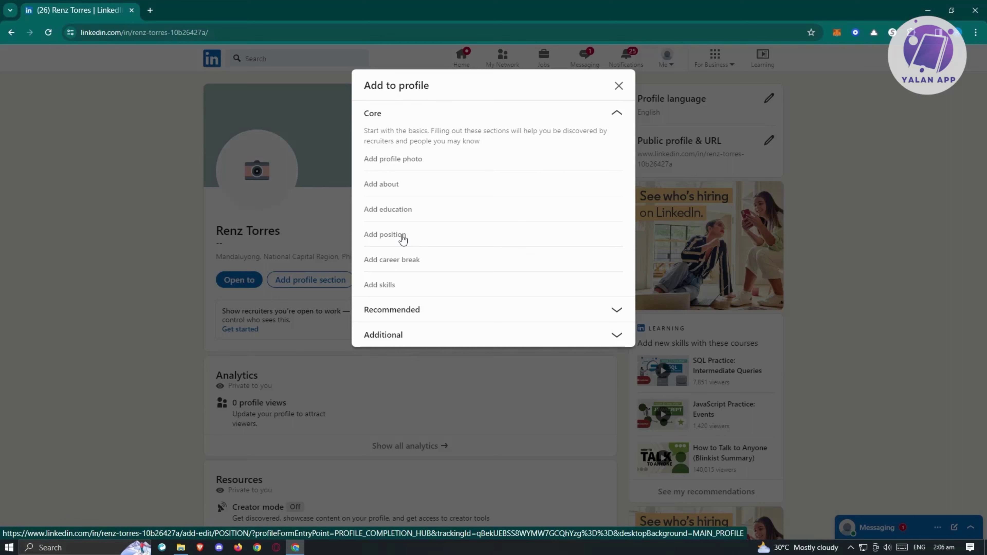
Open the Add position form and uncheck 'I am currently working in this role'.
left_click(386, 234)
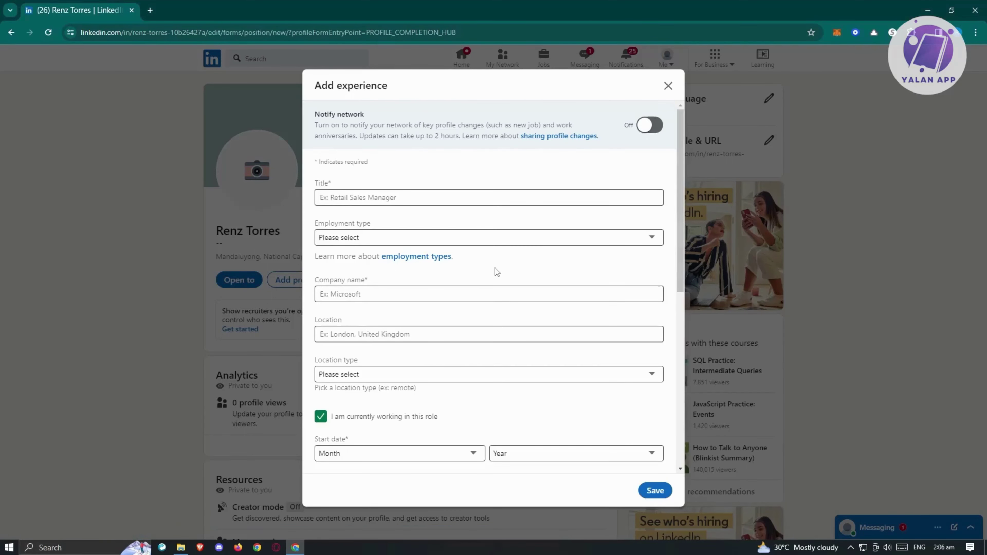
left_click(517, 289)
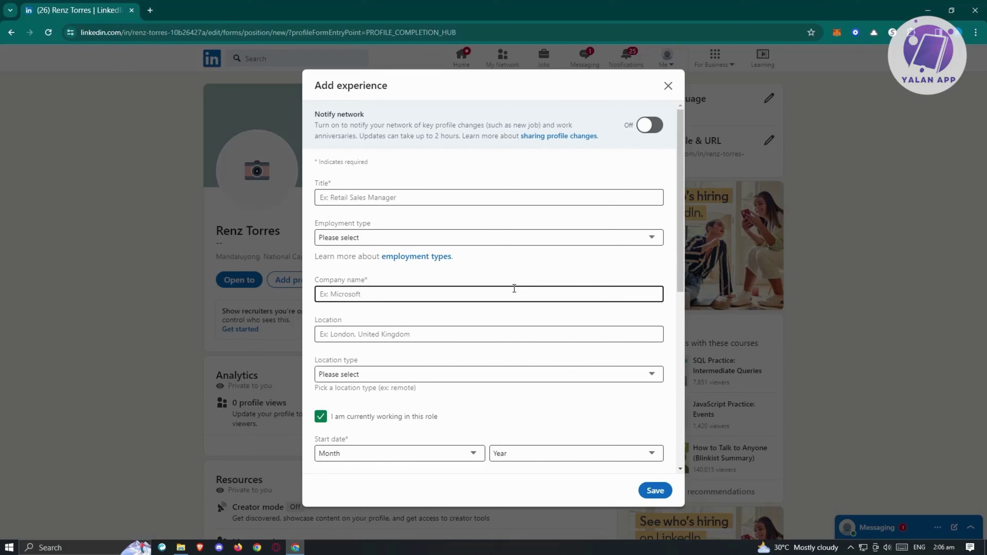
scroll(560, 363, "down", 4)
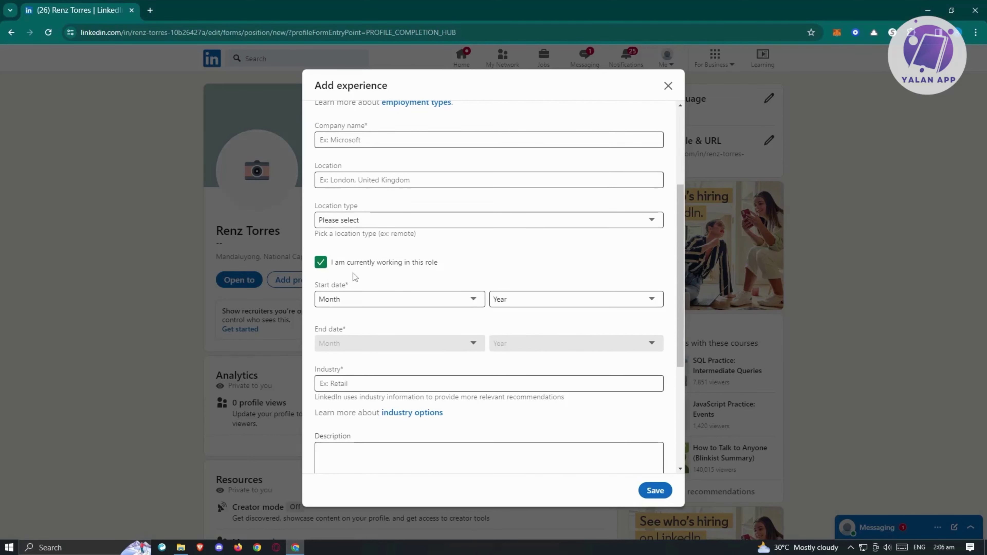
left_click(321, 262)
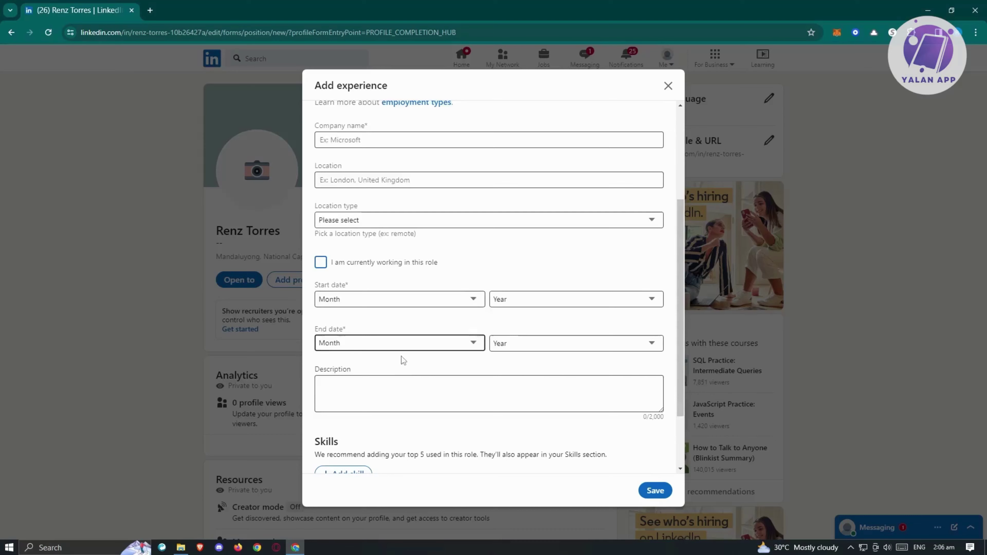
scroll(418, 365, "down", 2)
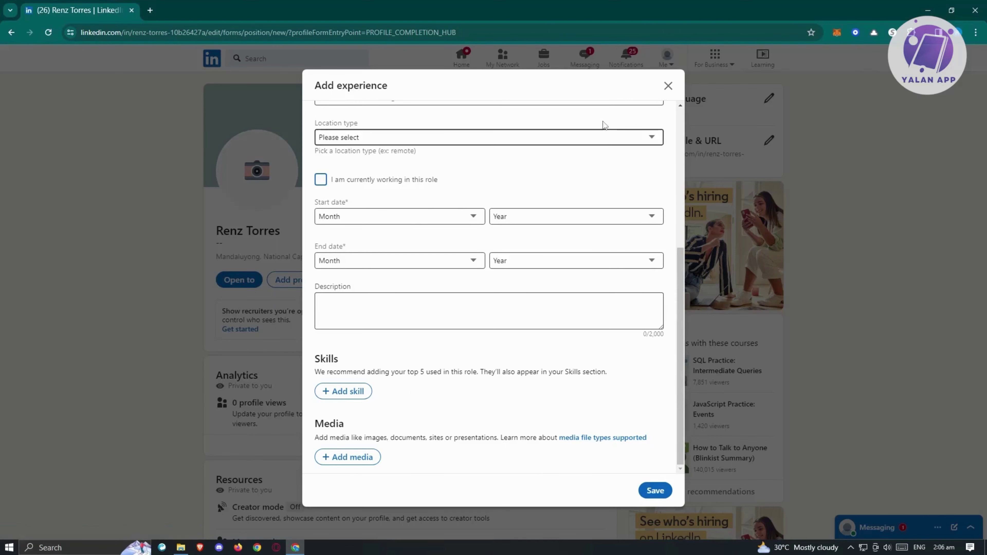
Leave the Add experience form and confirm Discard in the Discard changes prompt.
left_click(221, 321)
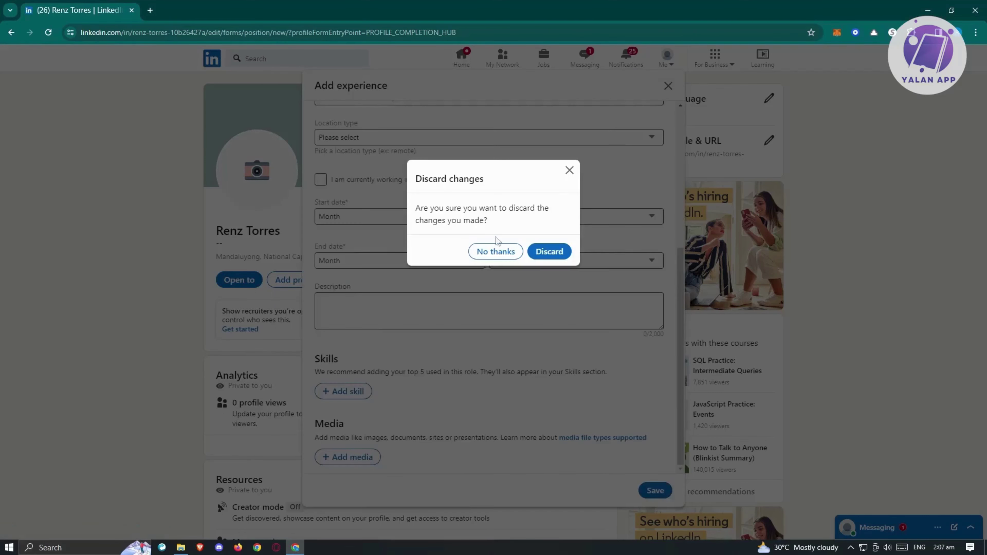
left_click(189, 334)
left_click(190, 338)
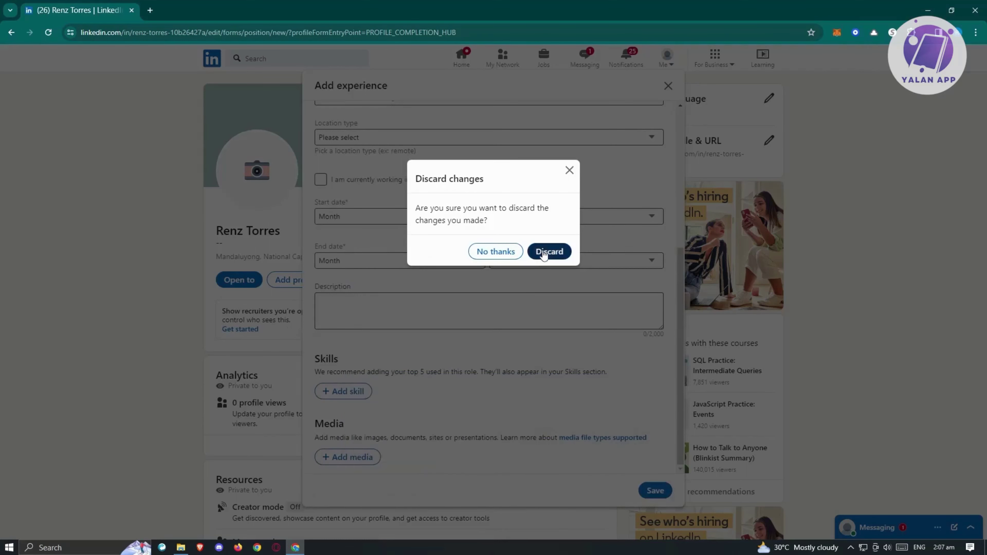
left_click(548, 251)
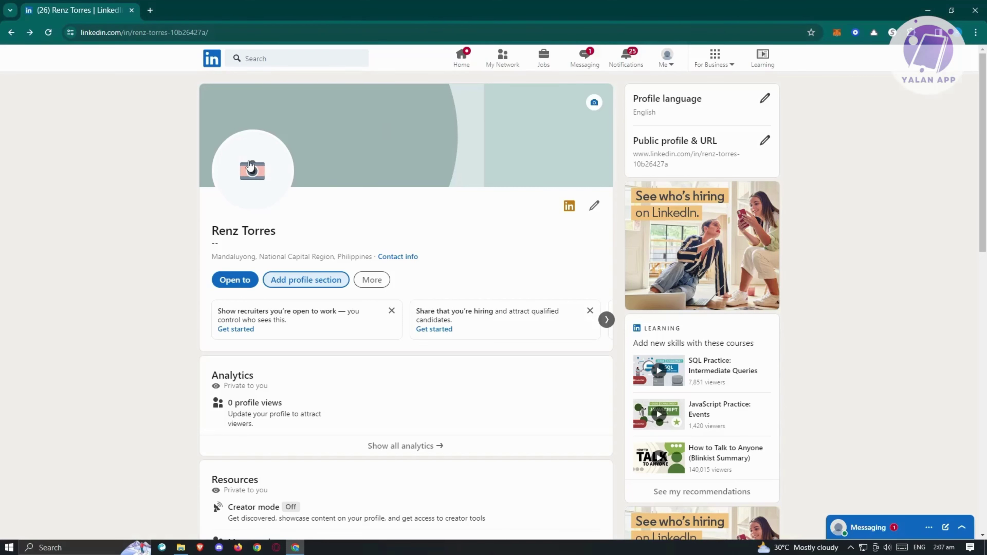
Start a photo upload, cancel the file chooser, and close the Add photo dialog.
left_click(252, 170)
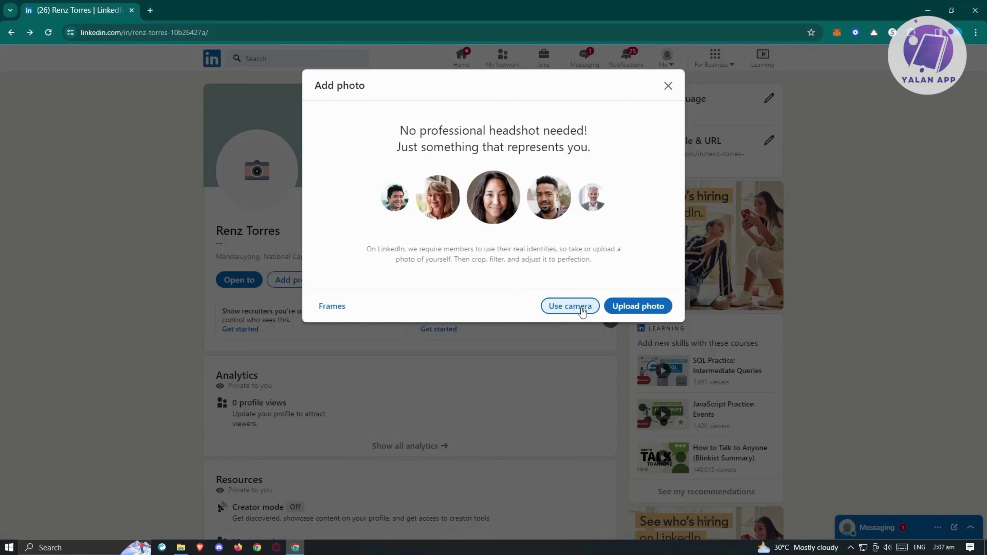
left_click(658, 310)
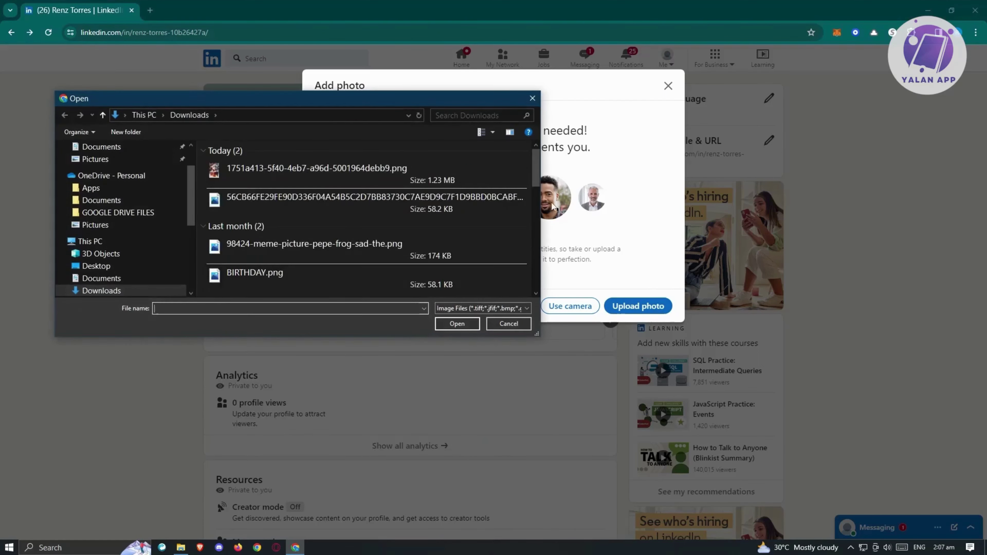
left_click(532, 98)
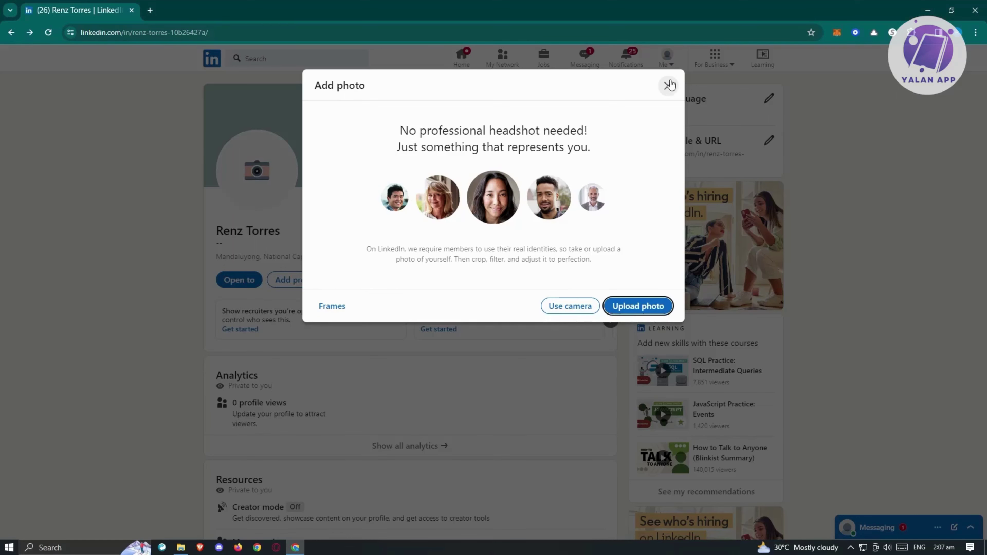
left_click(668, 87)
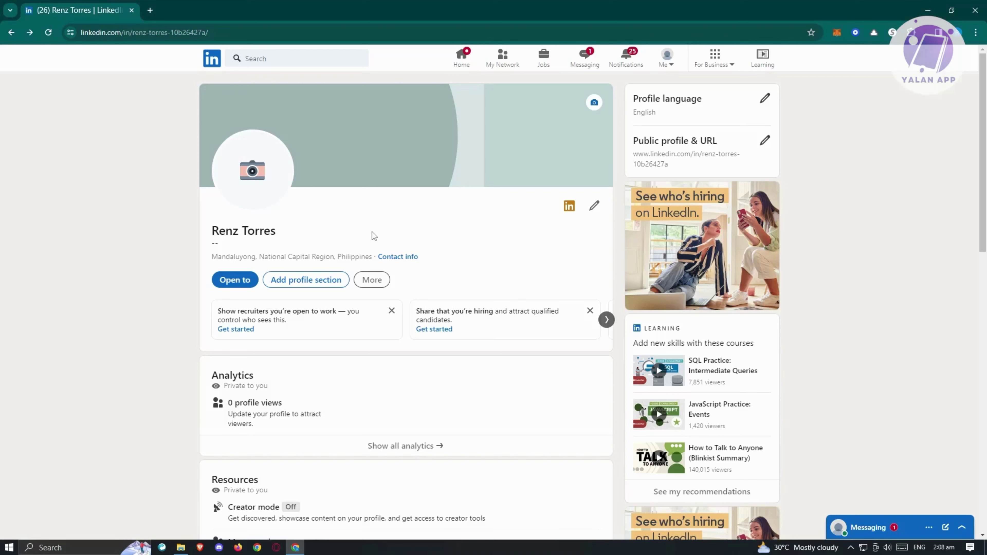
Open Edit intro, select the Headline field text, then close the editor unsaved.
left_click(596, 207)
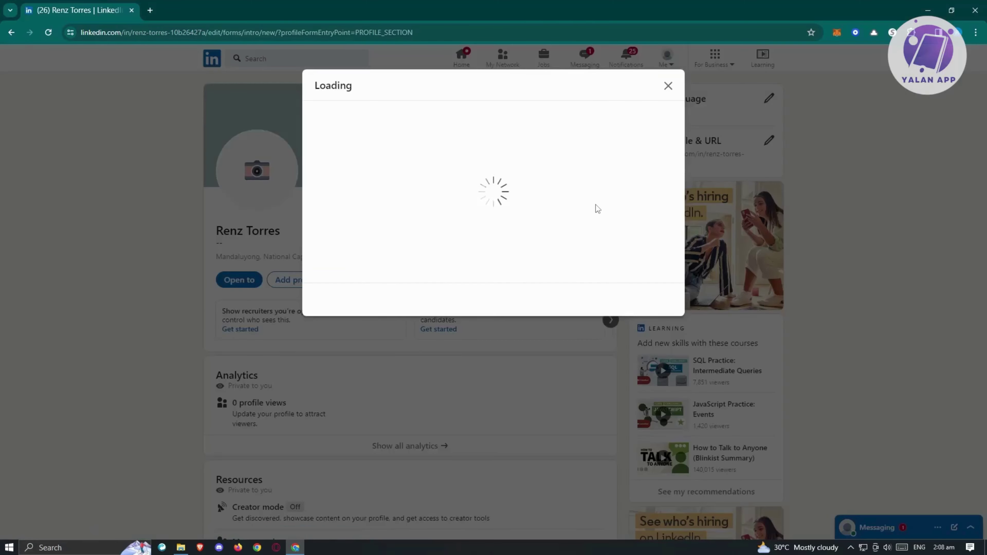
scroll(465, 201, "down", 5)
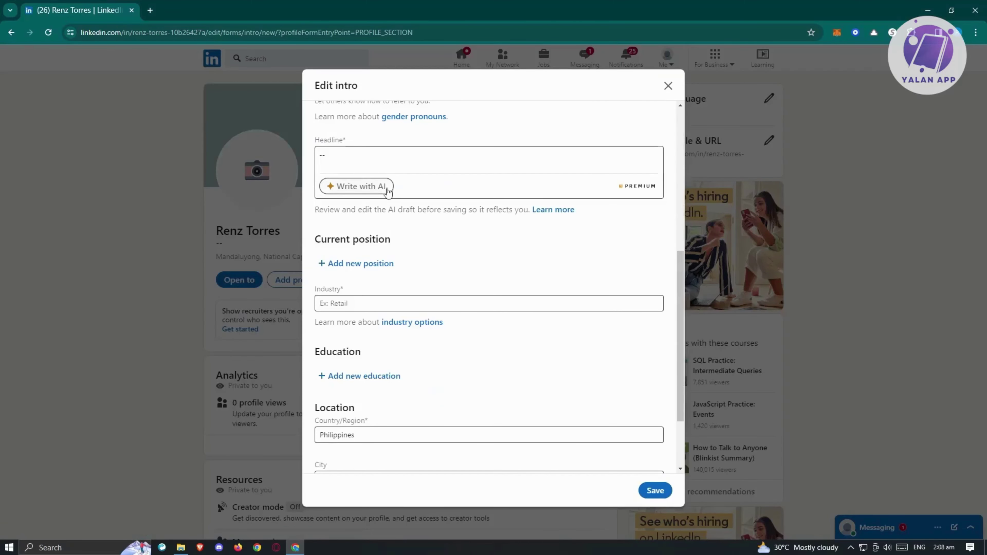
left_click(366, 260)
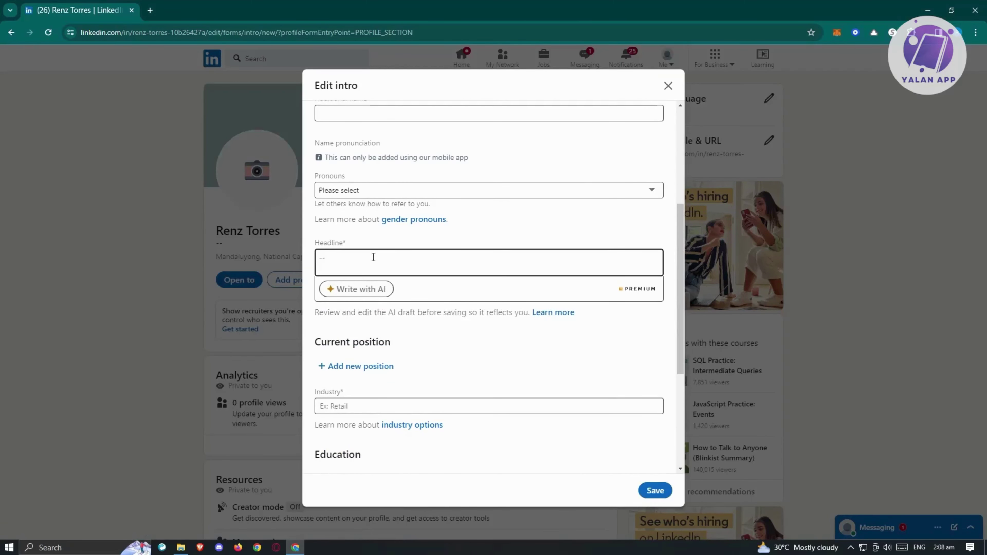
left_click_drag(380, 255, 320, 259)
left_click(668, 85)
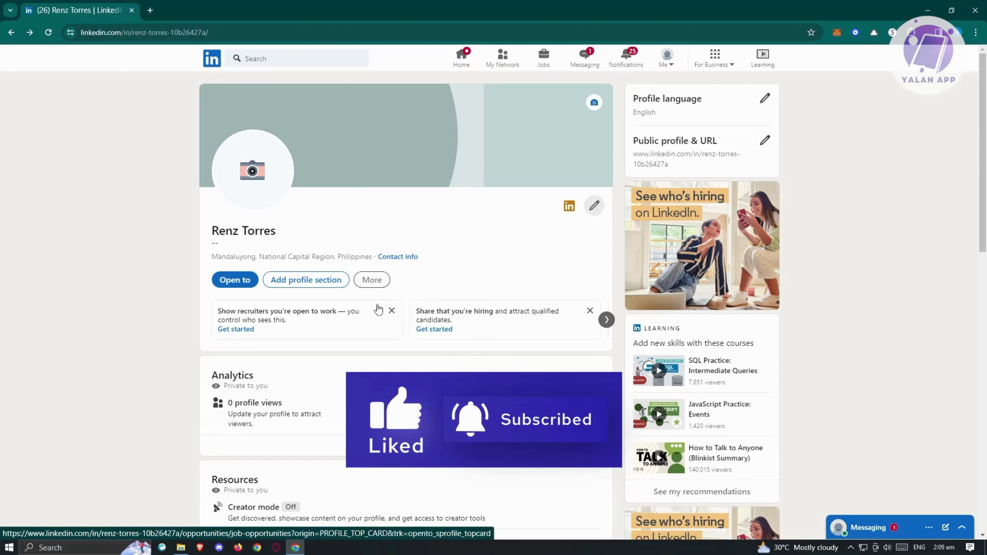
In Add to profile, expand the Core, Recommended and Additional section groups.
left_click(315, 279)
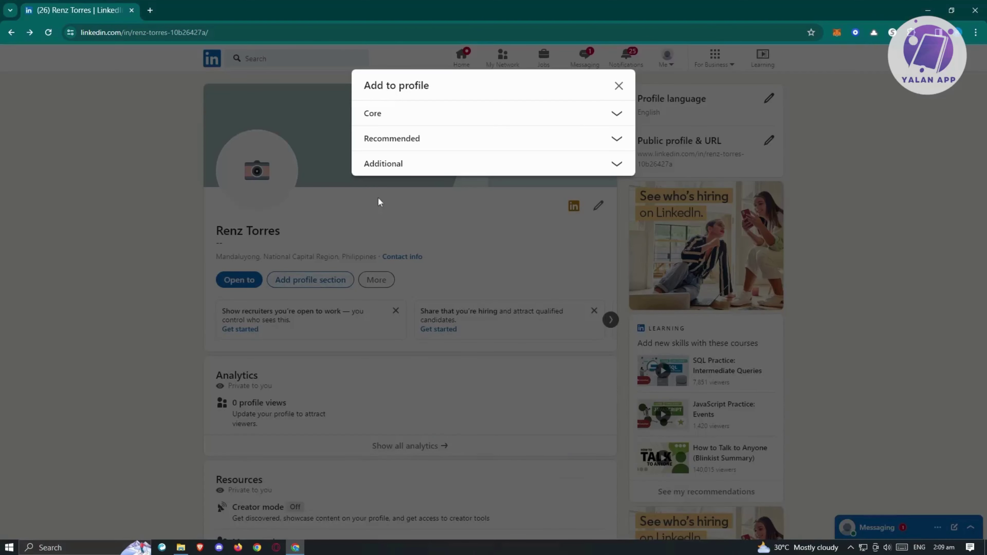
left_click(616, 114)
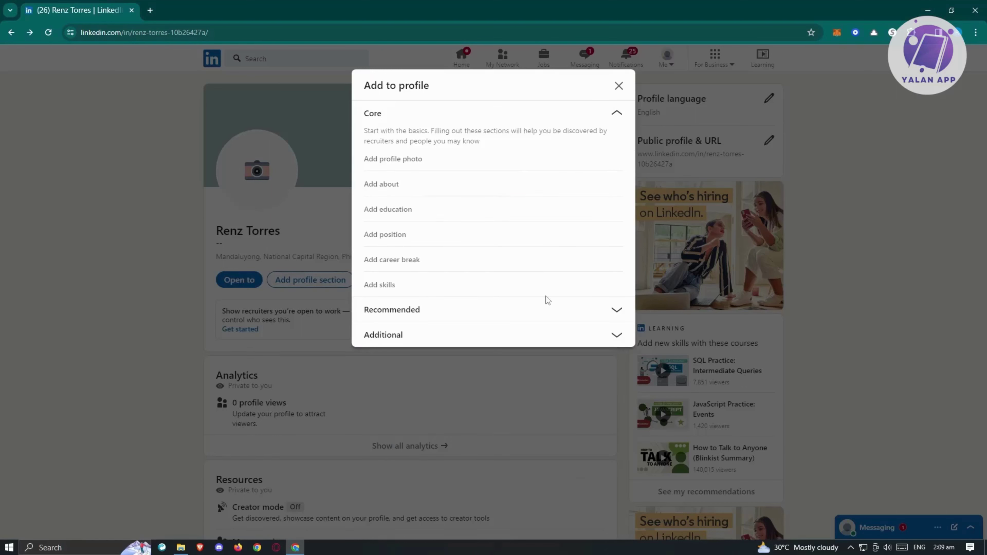
left_click(615, 310)
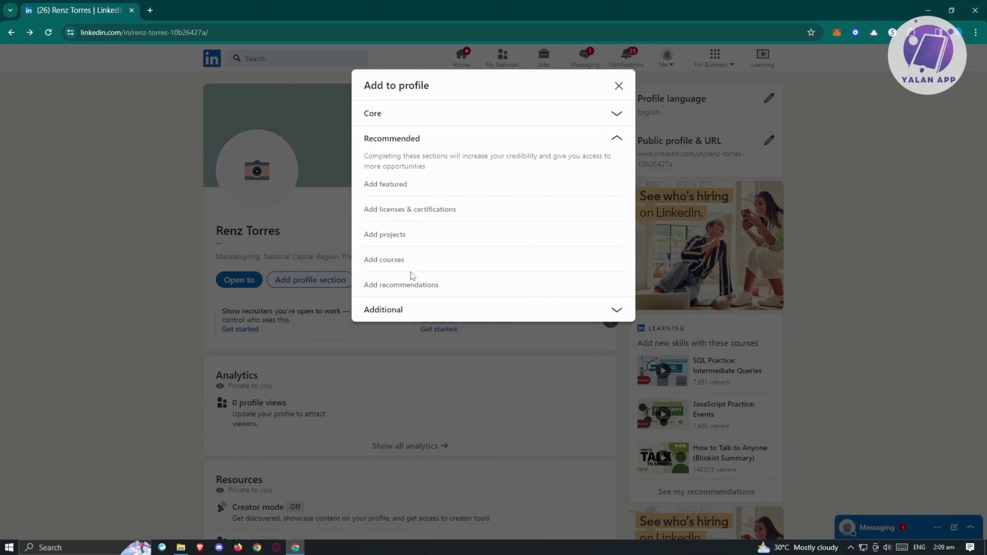
left_click(614, 310)
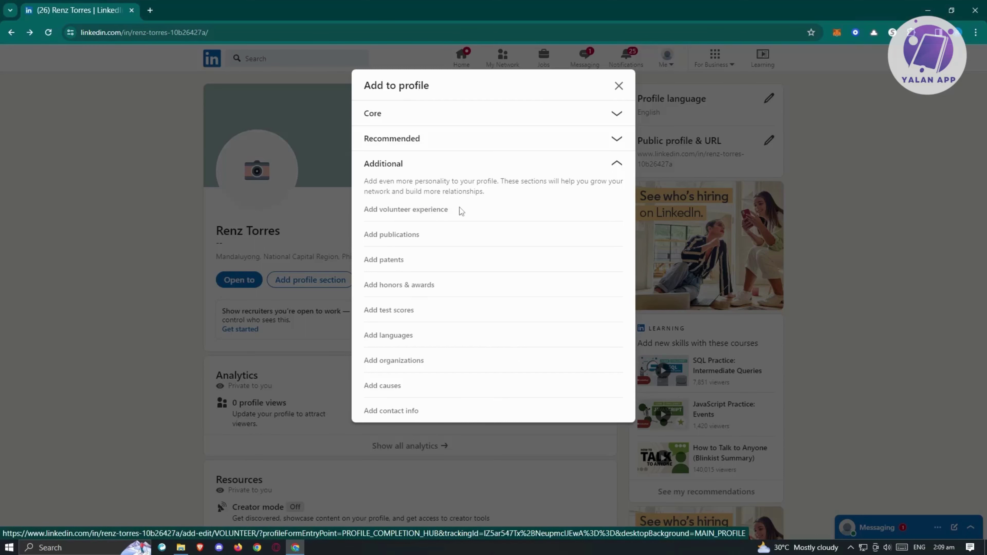
Open the Add volunteer experience form, focus the Role field, then close it unsaved.
left_click(425, 213)
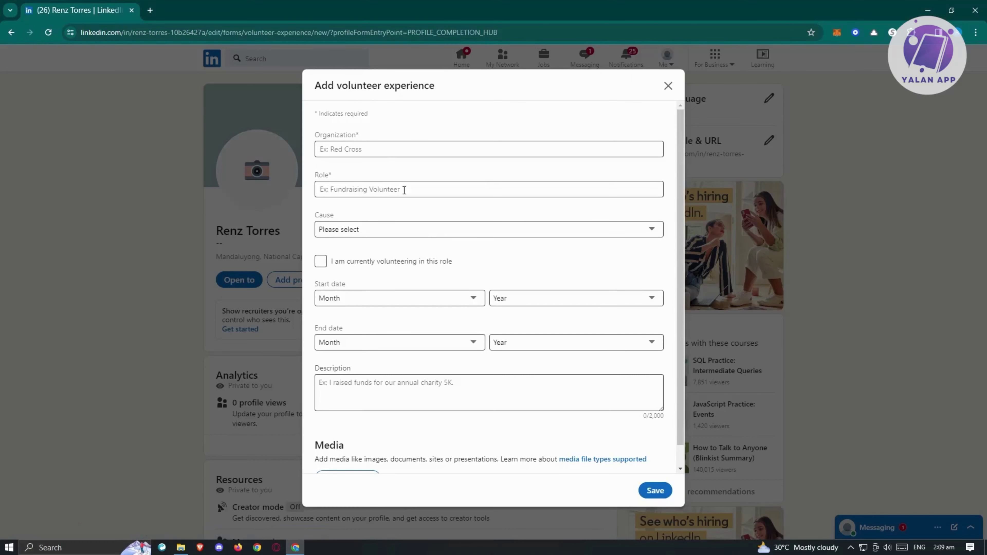
scroll(497, 311, "down", 1)
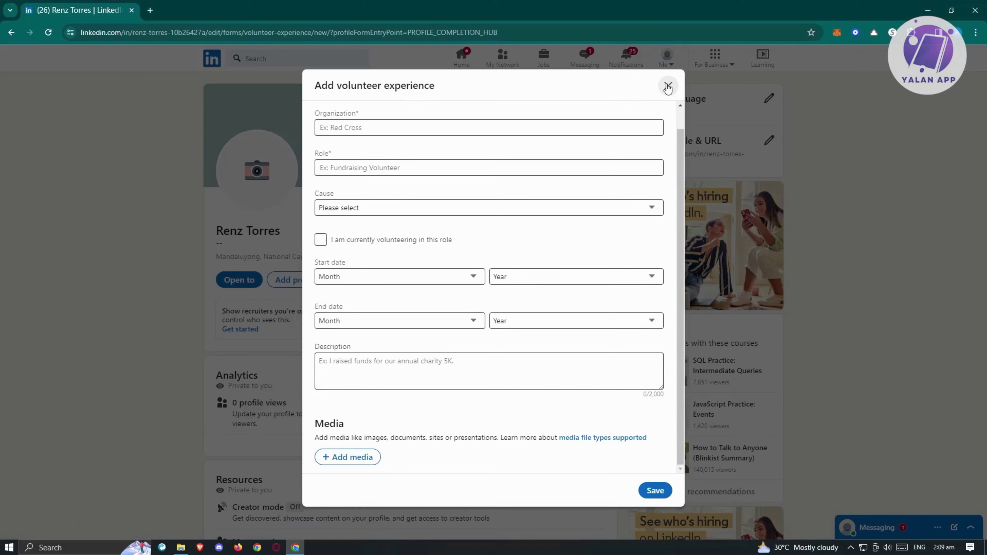
left_click(327, 154)
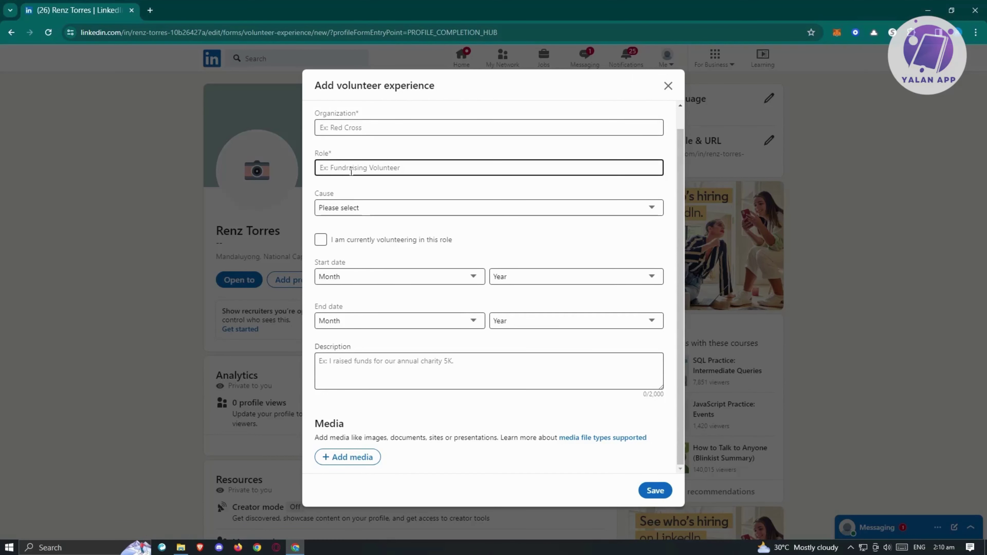
left_click(405, 168)
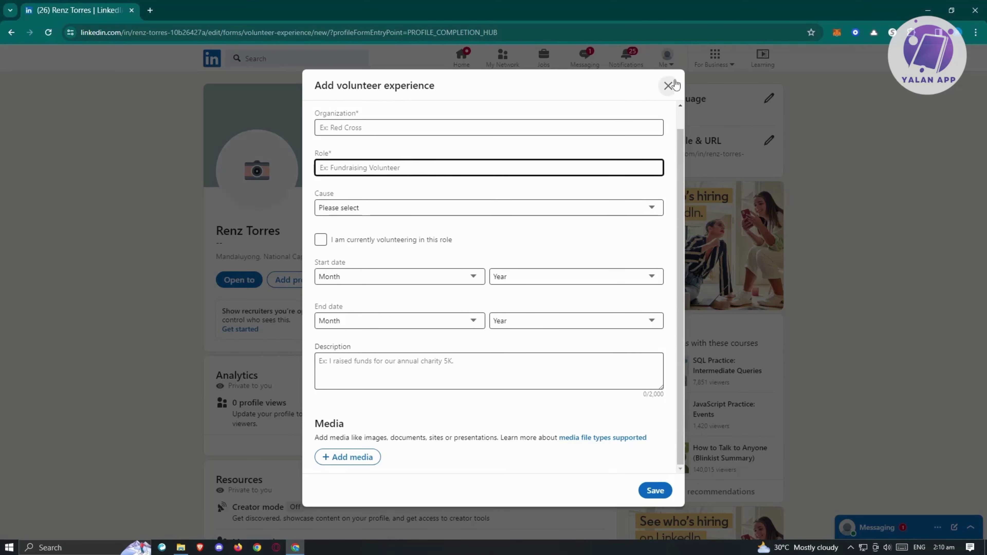
left_click(668, 86)
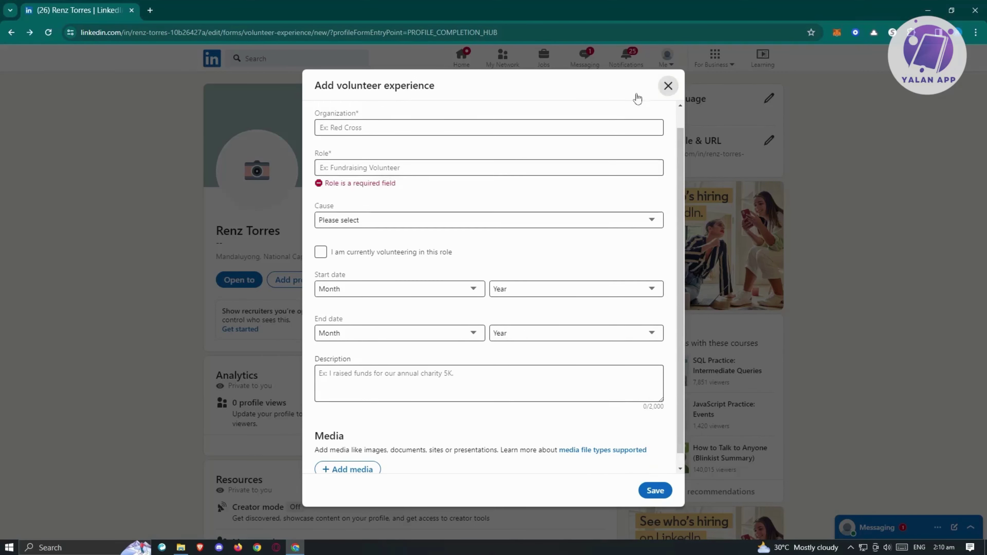